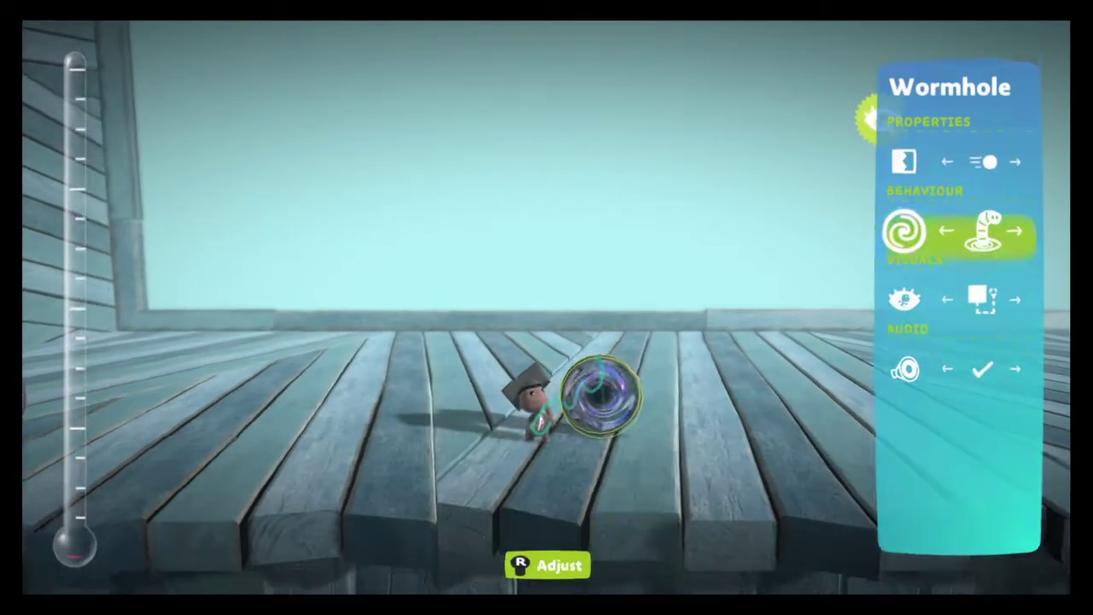
Set the wormhole's Behaviour Type to Two way and close its tweak menu
key(Right)
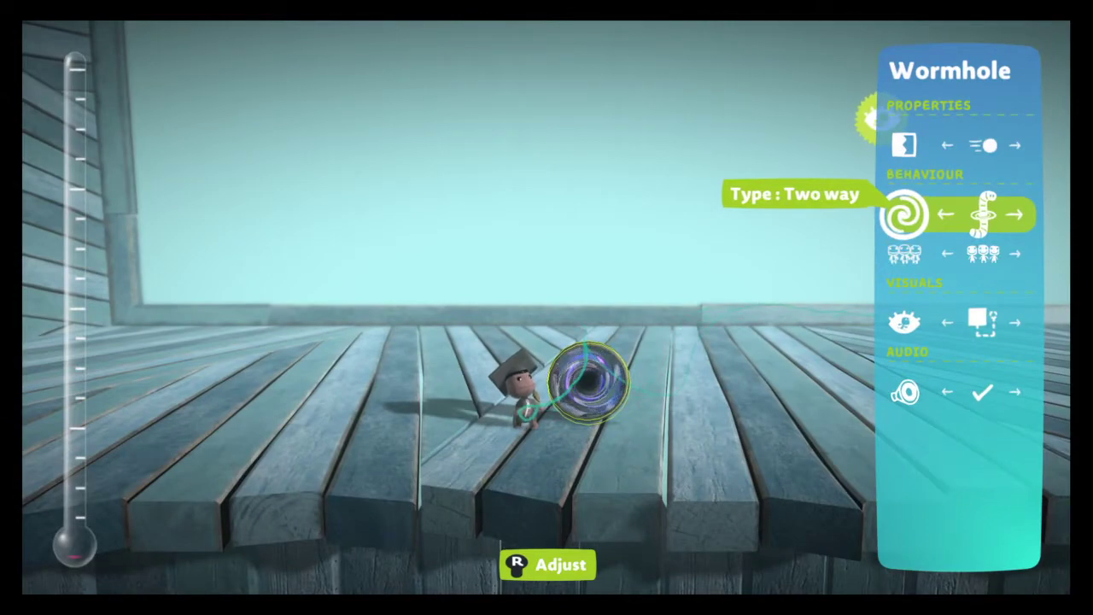
key(Escape)
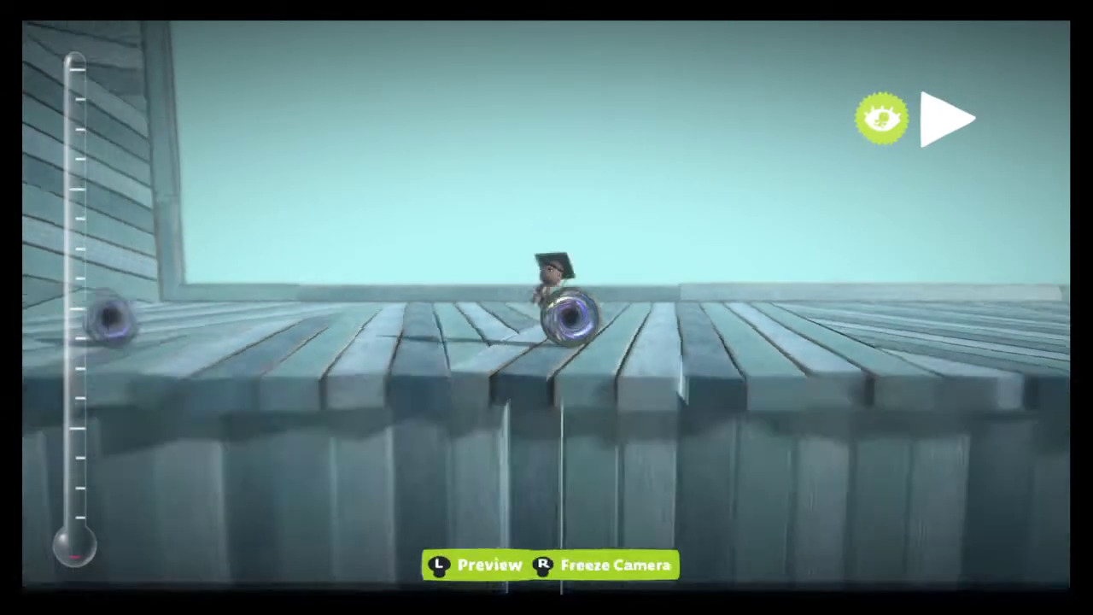